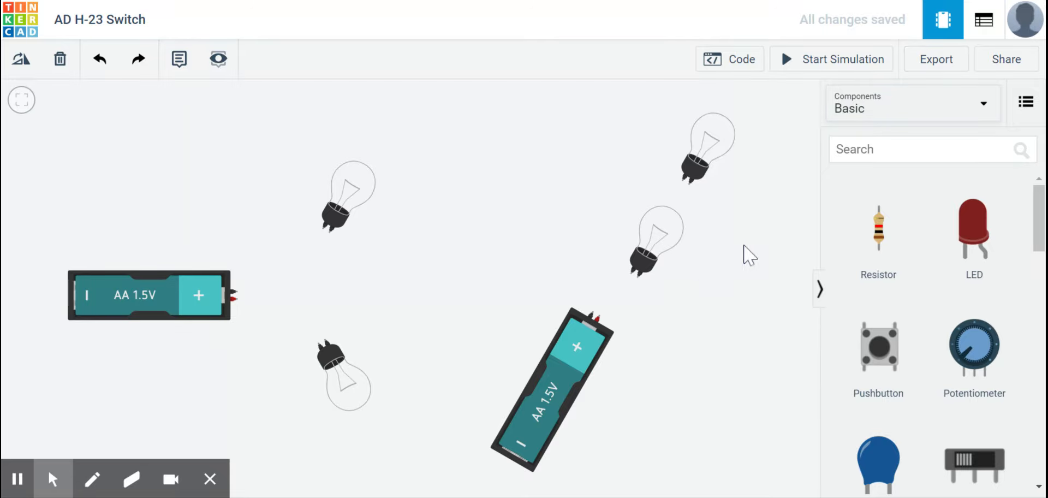
# Show all available components in the component library instead of only the basic ones.
pyautogui.click(903, 113)
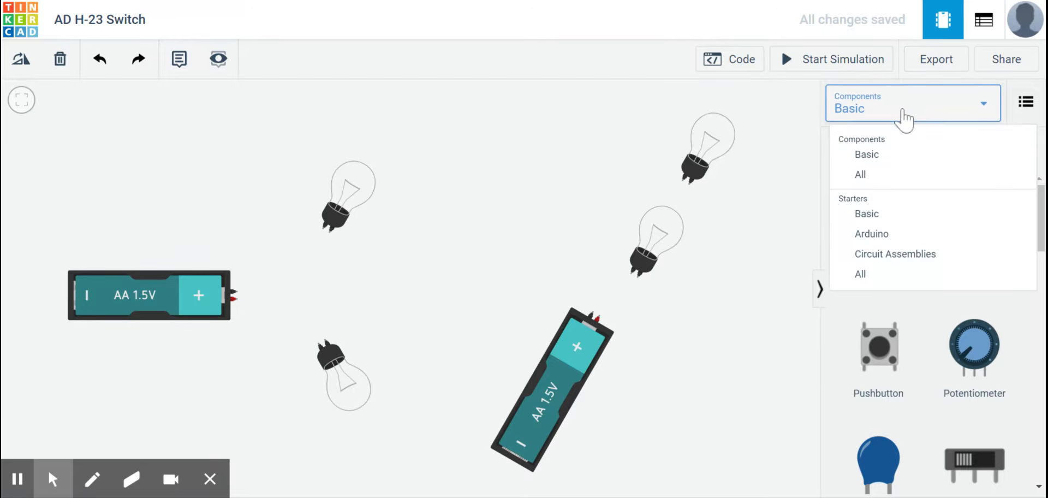
pyautogui.click(871, 177)
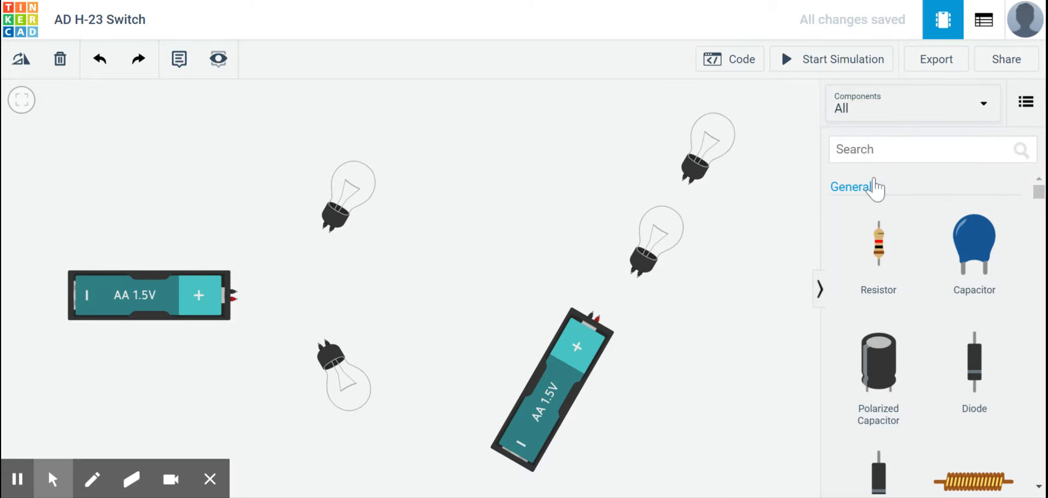
pyautogui.scroll(-1, 963, 357)
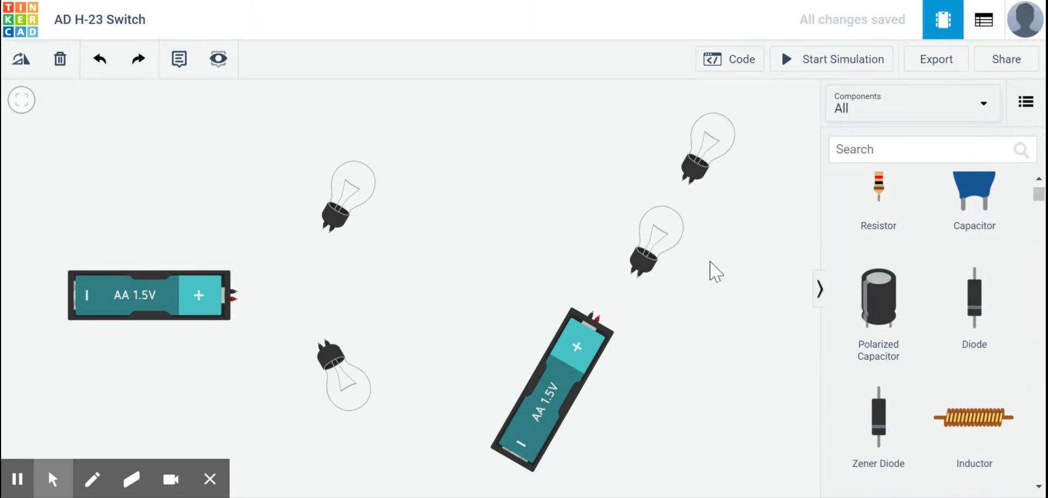
pyautogui.click(732, 328)
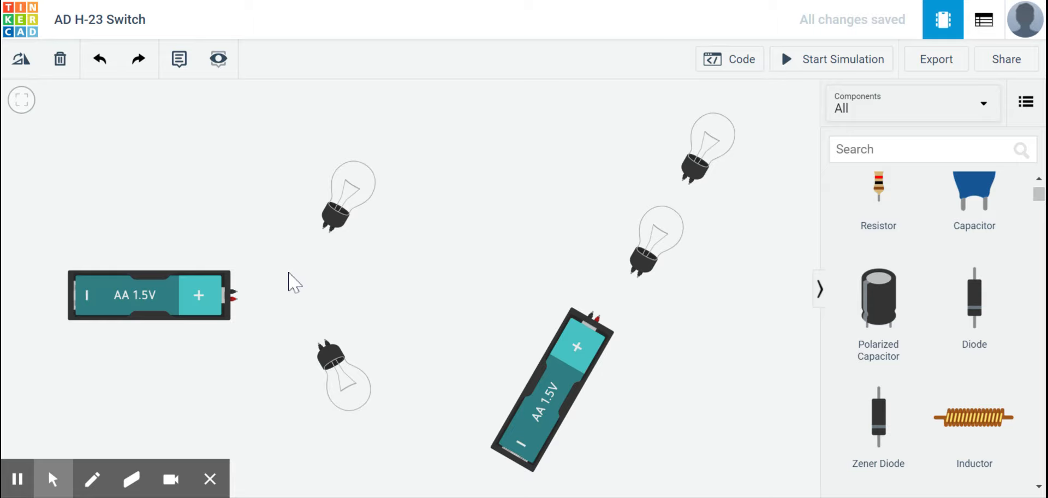
# Wire the horizontal battery's negative terminal to Terminal 1 of the upper bulb beside it.
pyautogui.click(237, 293)
pyautogui.click(323, 228)
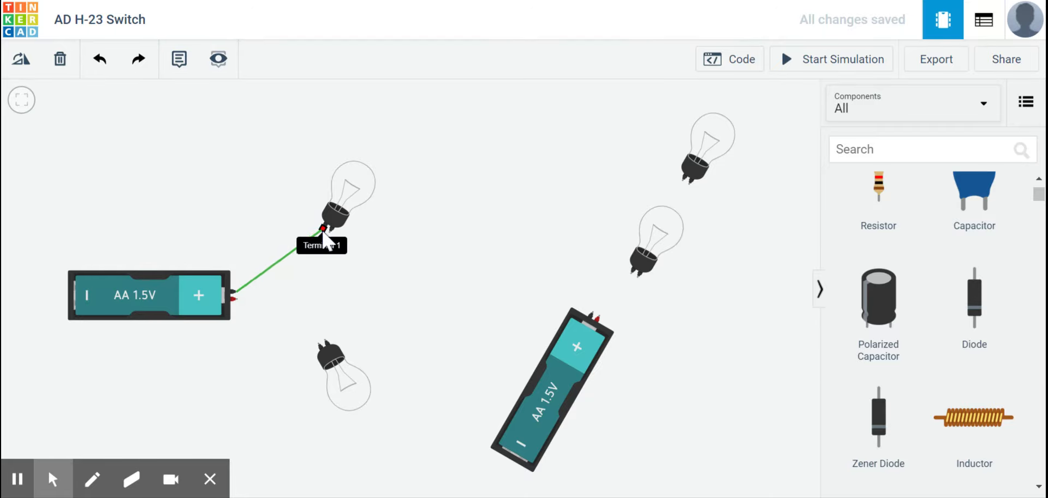
pyautogui.click(332, 239)
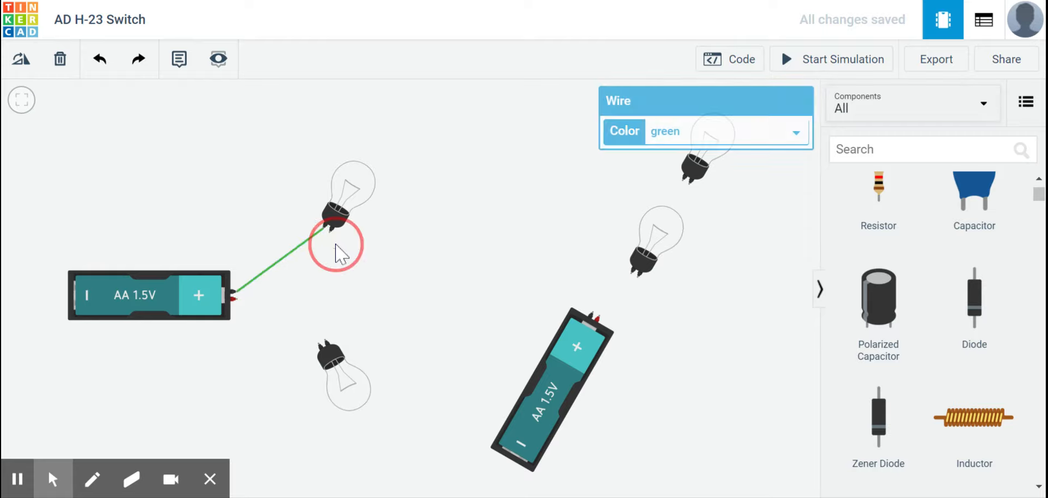
# Wire the upper bulb's free terminal to the lower bulb beneath it, bending the wire outward at two points.
pyautogui.click(331, 236)
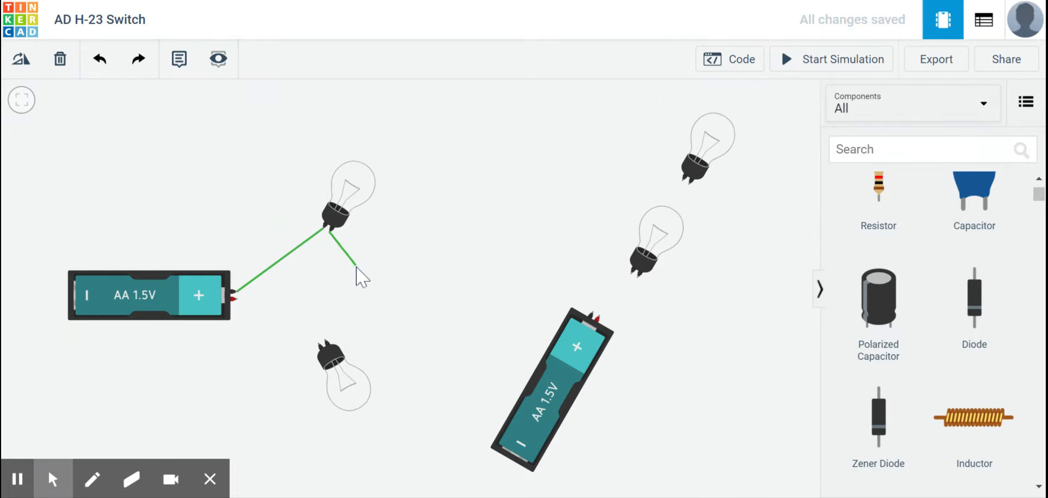
pyautogui.click(352, 283)
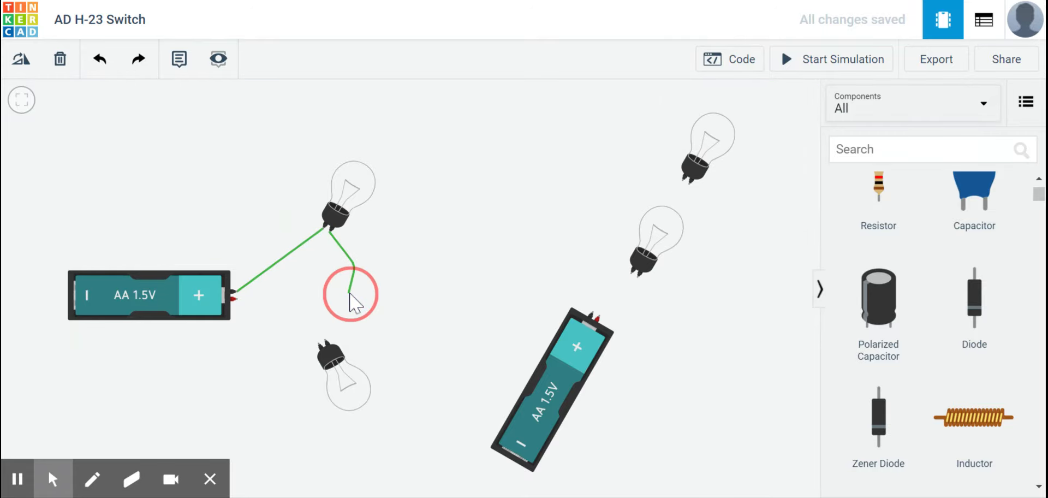
pyautogui.click(325, 340)
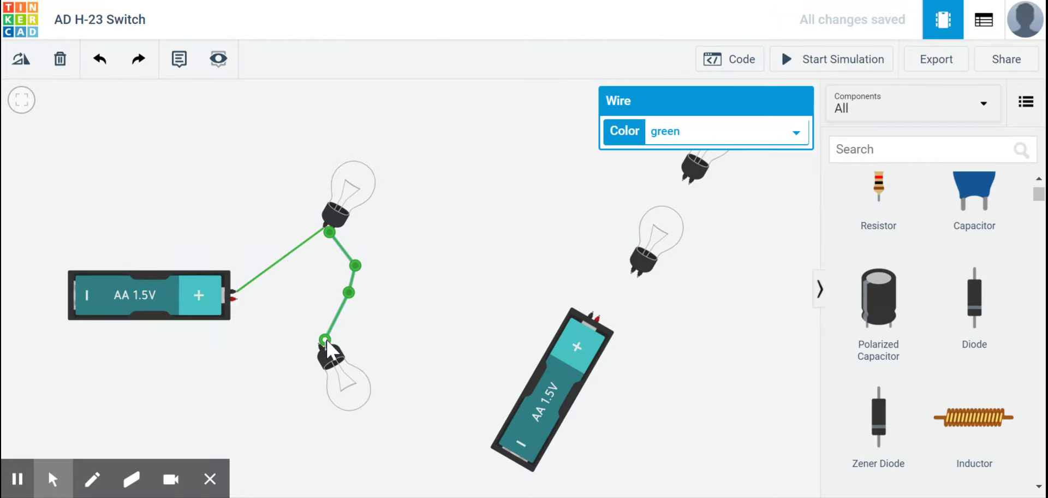
pyautogui.click(465, 356)
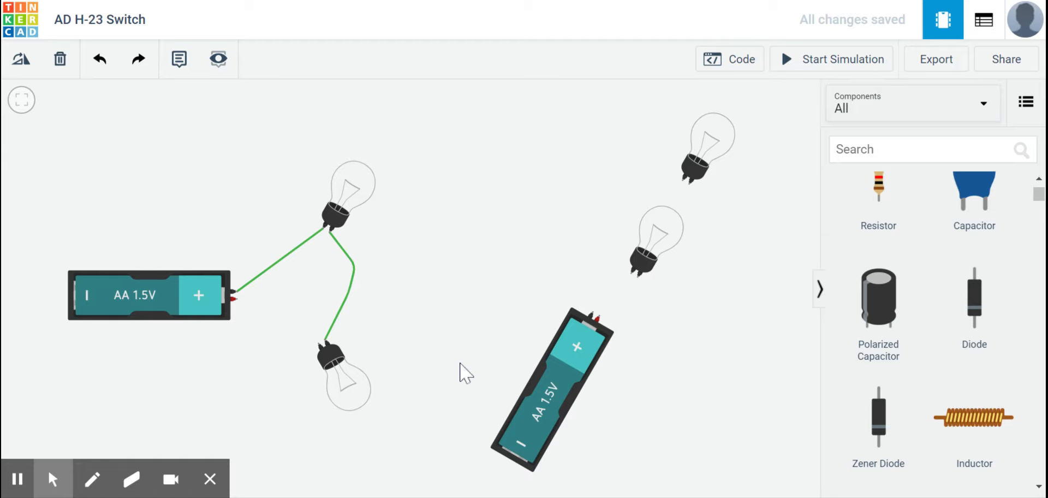
pyautogui.moveTo(37, 493)
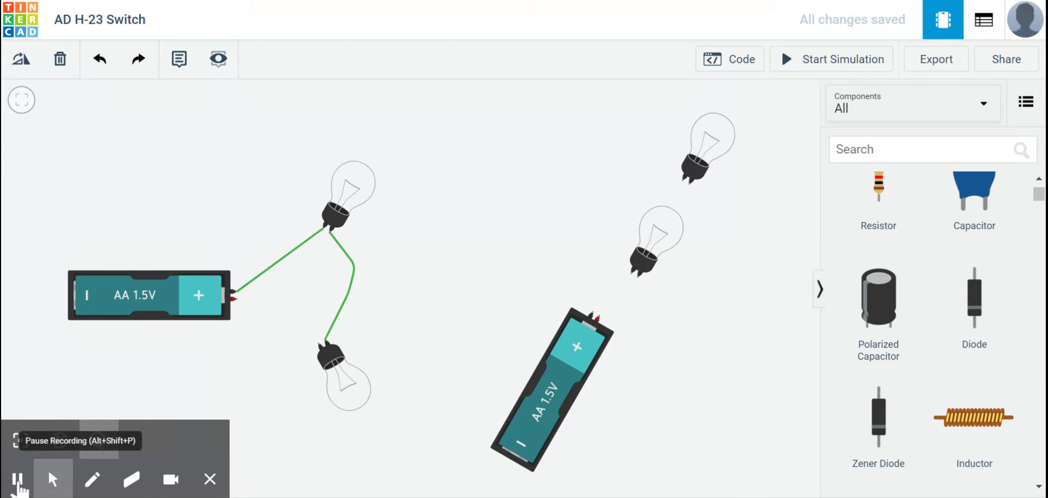
pyautogui.click(18, 481)
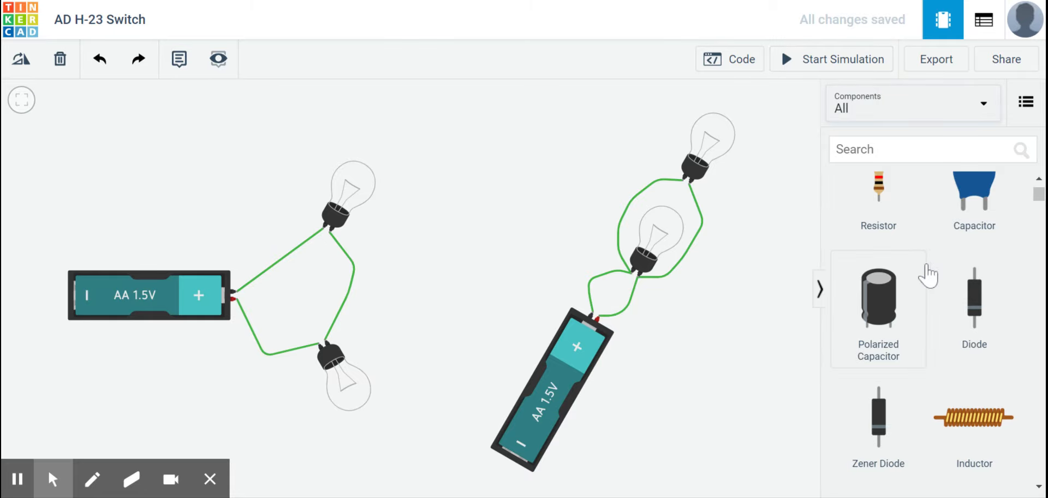
# Find the DIP Switch DPST among the input components and place one above the series circuit's wire from battery to upper bulb.
pyautogui.scroll(1, 931, 273)
pyautogui.scroll(-10, 926, 264)
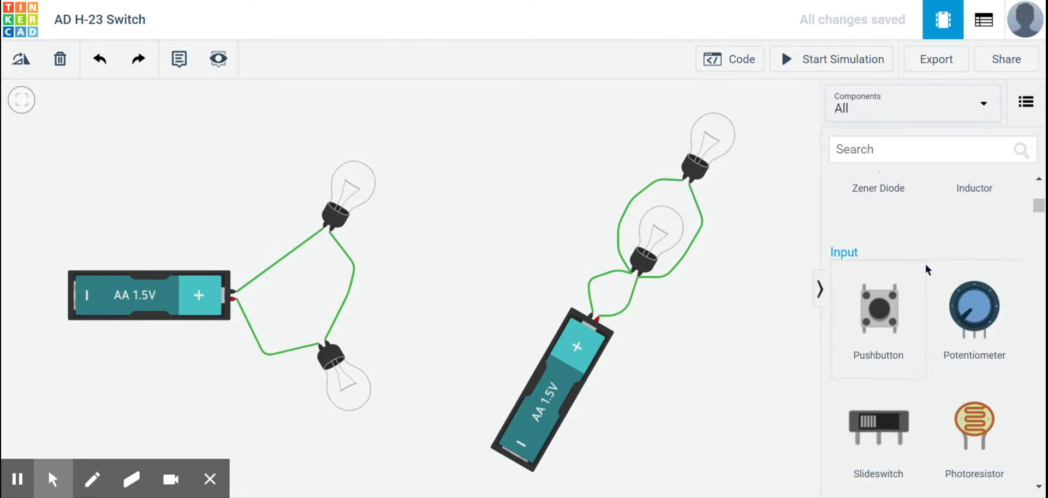
pyautogui.scroll(-8, 926, 266)
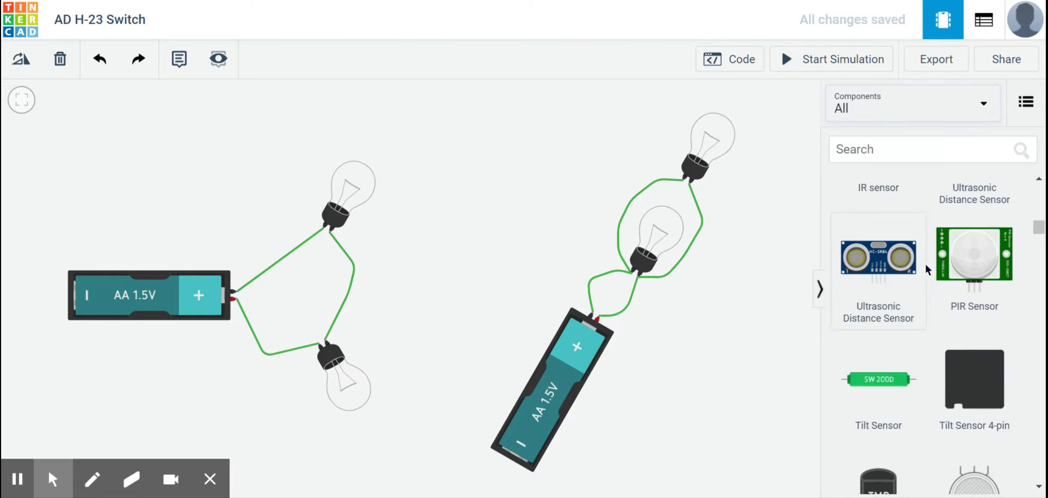
pyautogui.scroll(-6, 924, 261)
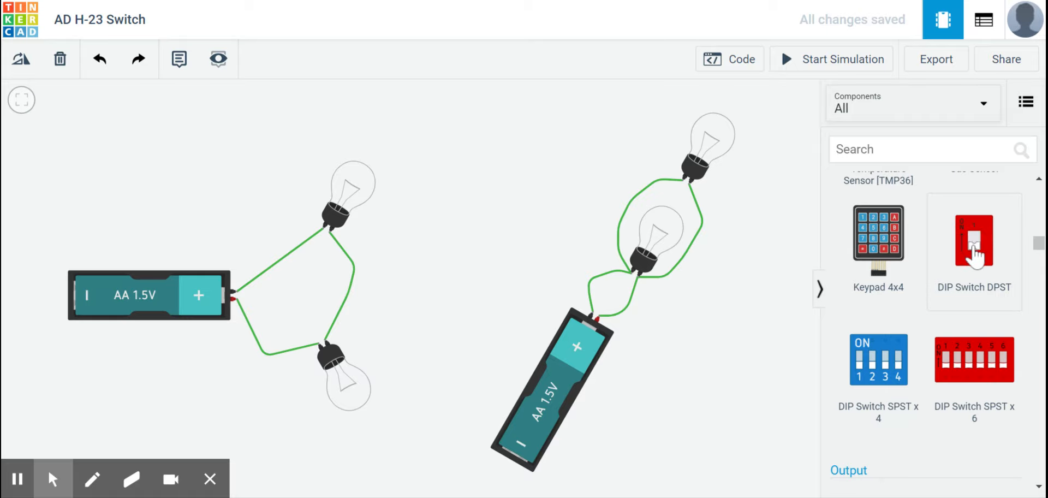
pyautogui.moveTo(956, 241); pyautogui.dragTo(249, 225)
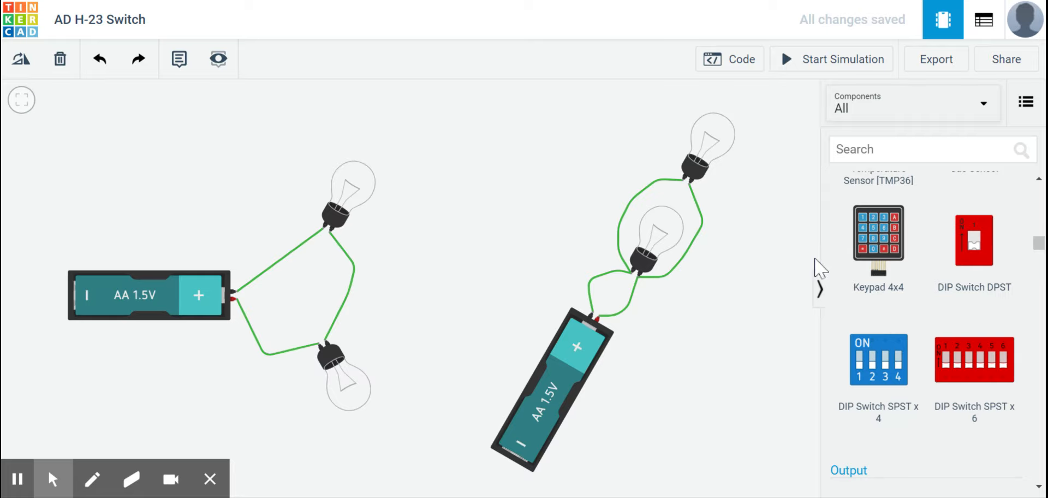
pyautogui.moveTo(974, 241); pyautogui.dragTo(265, 226)
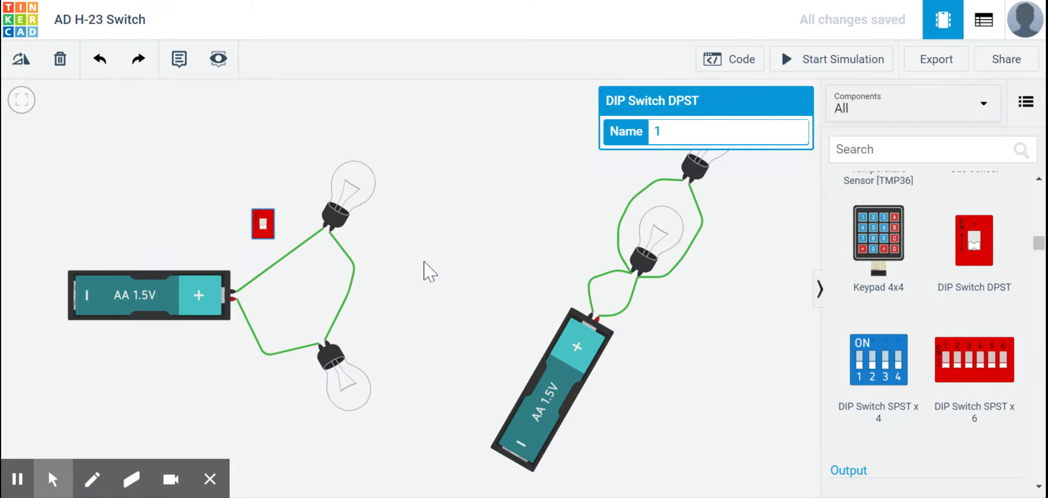
# Move the DIP switch right beside the wire joining the series circuit's battery and upper bulb.
pyautogui.scroll(5, 424, 269)
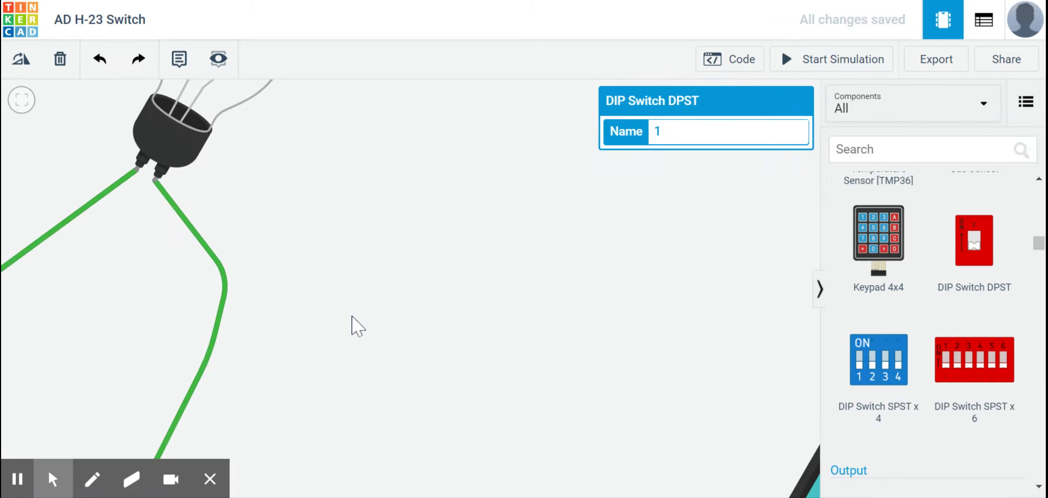
pyautogui.scroll(-3, 352, 316)
pyautogui.scroll(2, 353, 318)
pyautogui.moveTo(353, 318); pyautogui.dragTo(661, 272)
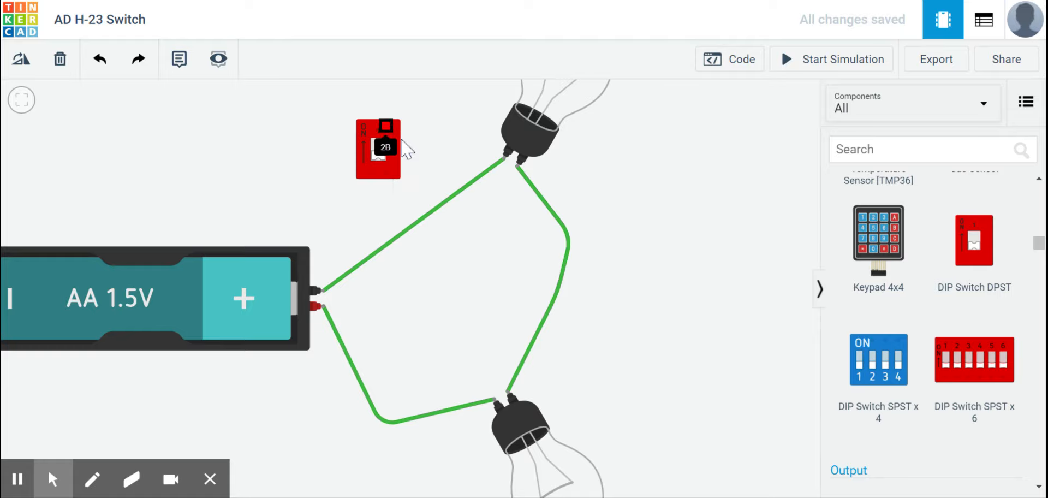
pyautogui.click(392, 156)
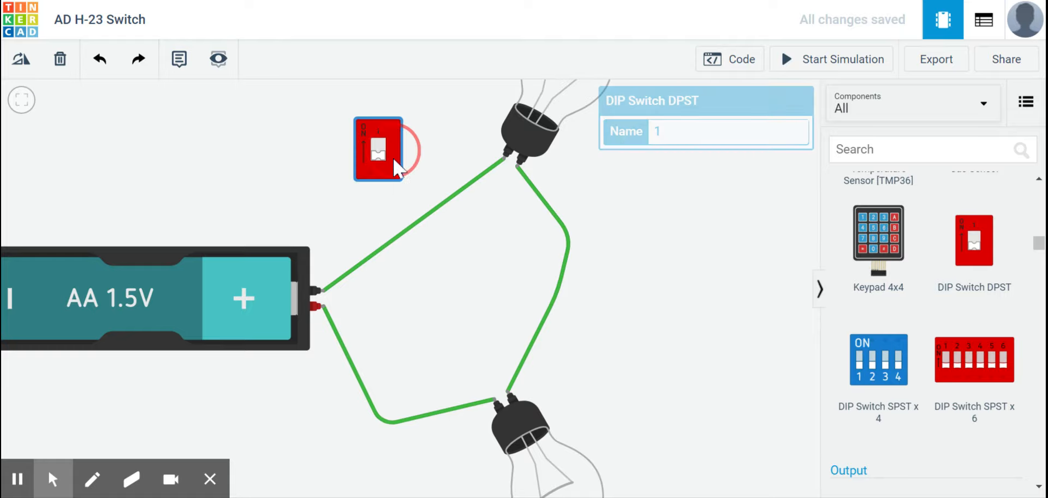
pyautogui.moveTo(392, 157); pyautogui.dragTo(411, 184)
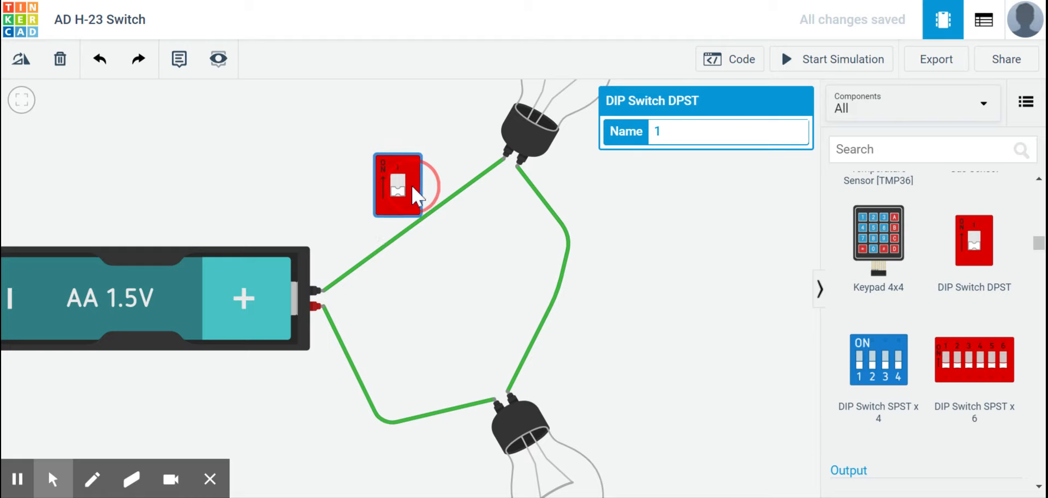
# Delete the wire between battery and upper bulb, and wire the battery's negative terminal to the DIP switch's terminal opposite 1B.
pyautogui.click(458, 192)
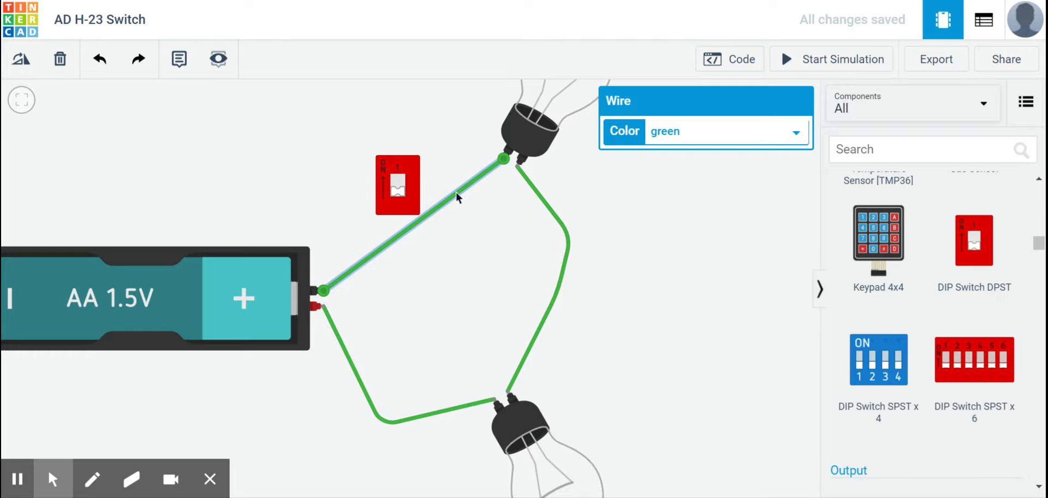
pyautogui.press('Delete')
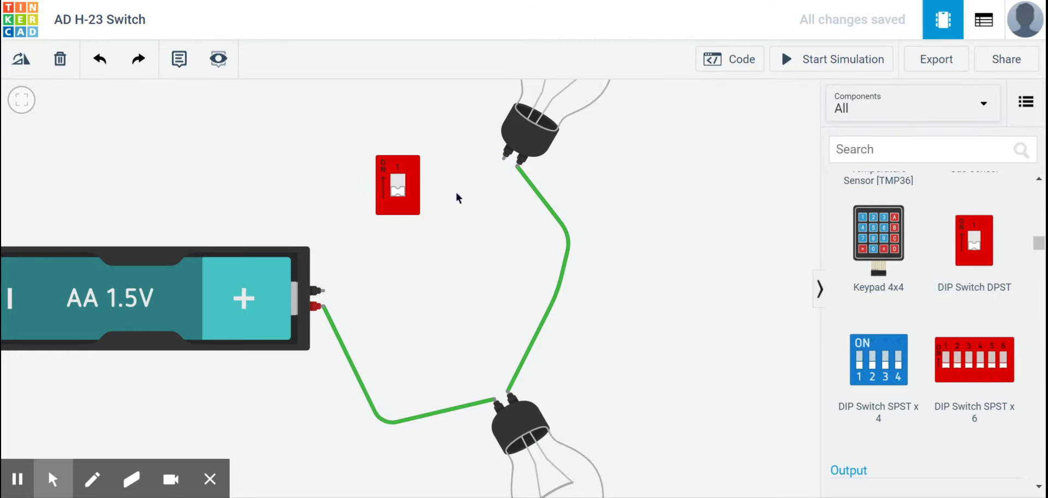
pyautogui.click(323, 290)
pyautogui.click(390, 208)
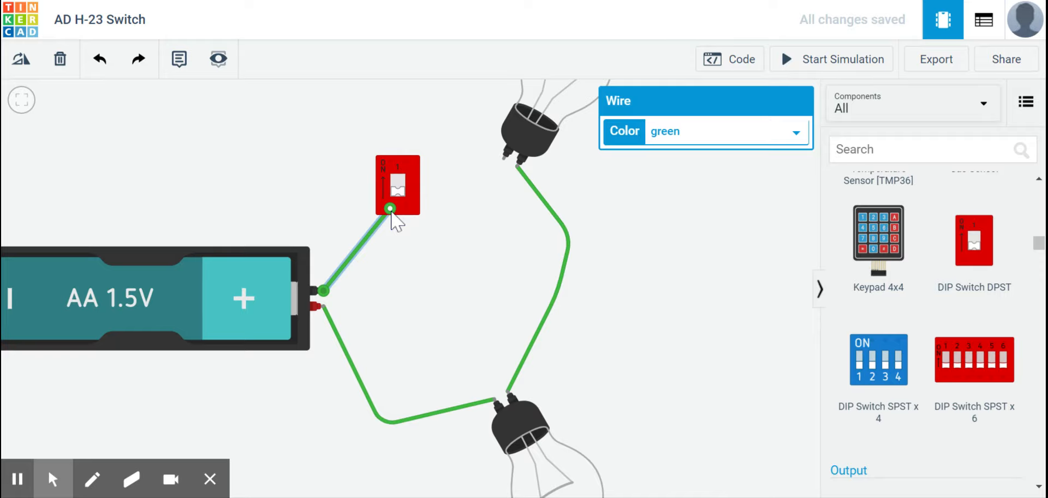
# Wire the DIP switch's terminal 1B to the upper bulb's free terminal, curving the wire over the gap.
pyautogui.click(391, 159)
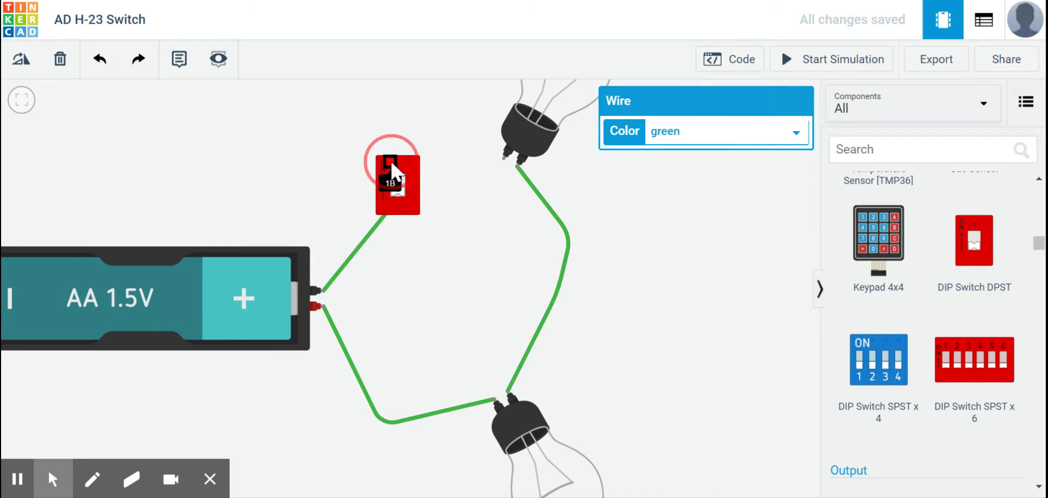
pyautogui.click(431, 139)
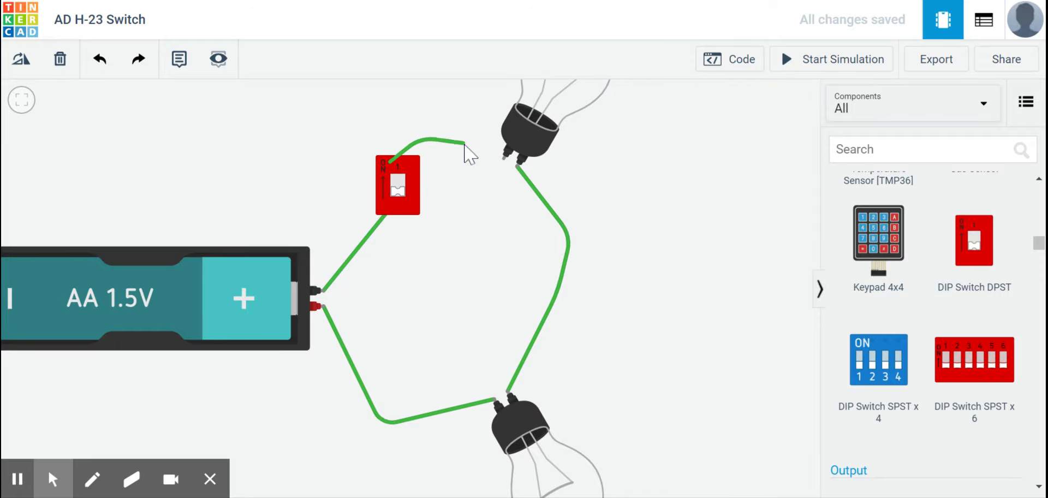
pyautogui.click(503, 158)
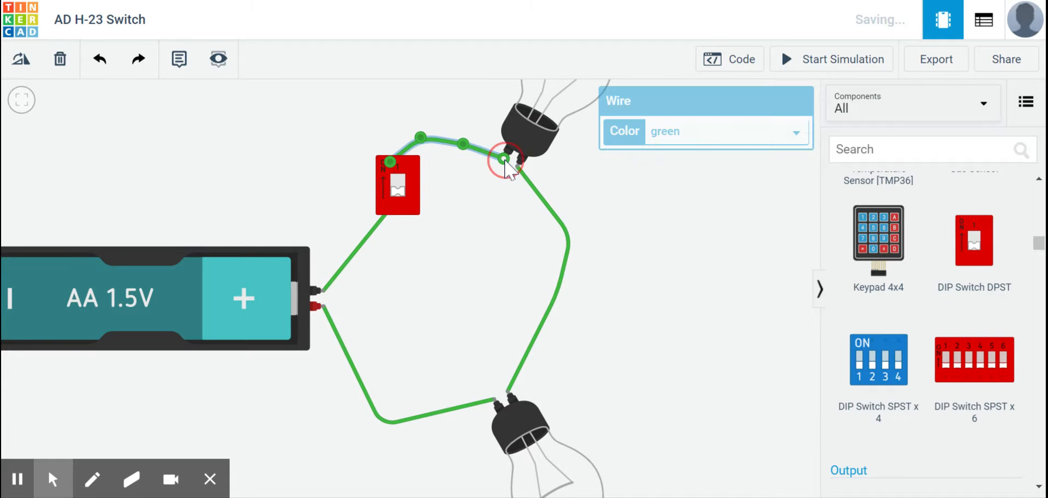
pyautogui.scroll(-3, 630, 259)
pyautogui.click(628, 256)
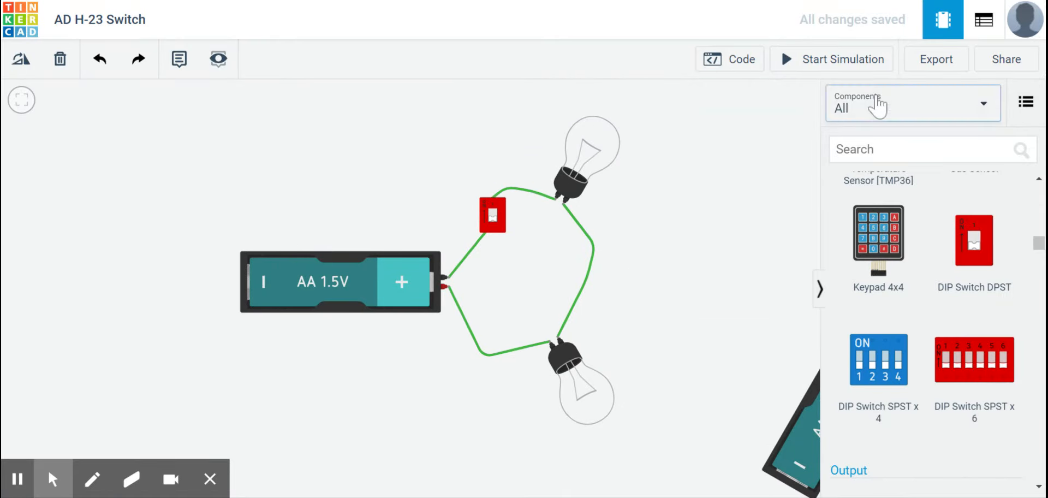
# Simulate the series circuit, toggle its DIP switch to test both bulbs, and stop the simulation.
pyautogui.click(845, 64)
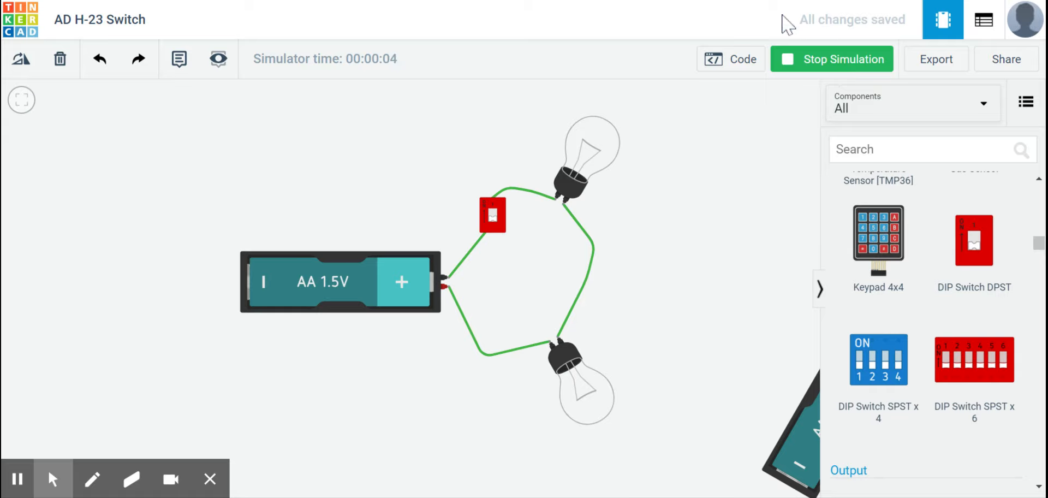
pyautogui.click(498, 224)
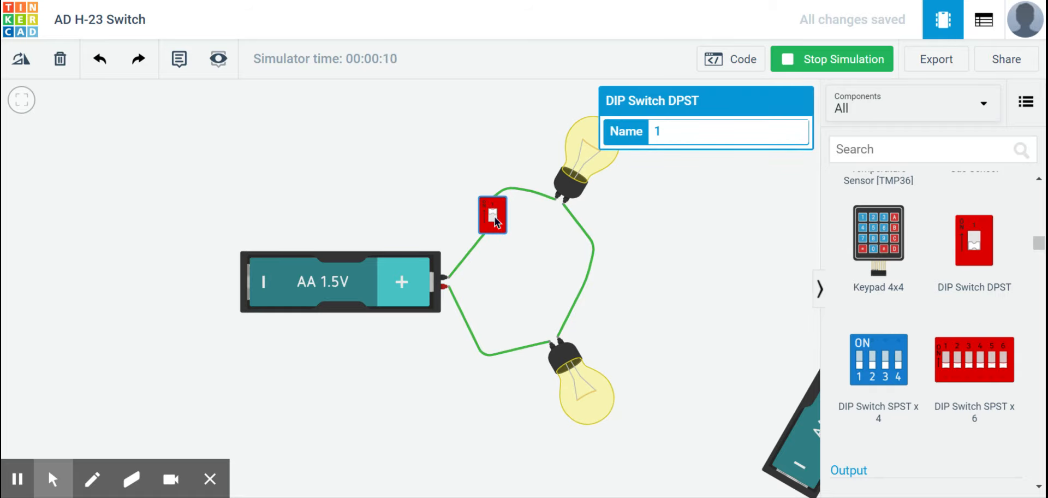
pyautogui.click(835, 60)
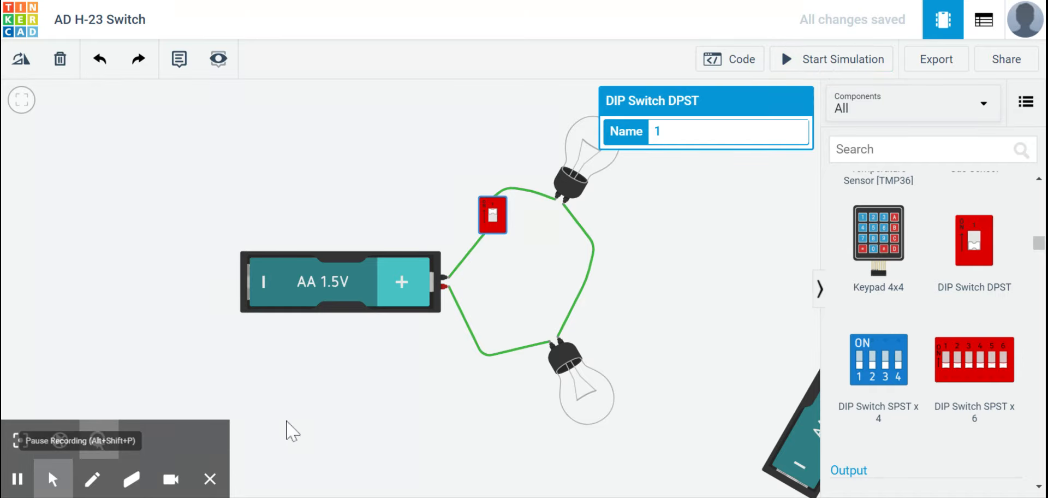
# Place a second DIP Switch DPST beside the parallel circuit, close to the wire from its battery's negative terminal.
pyautogui.scroll(-4, 638, 294)
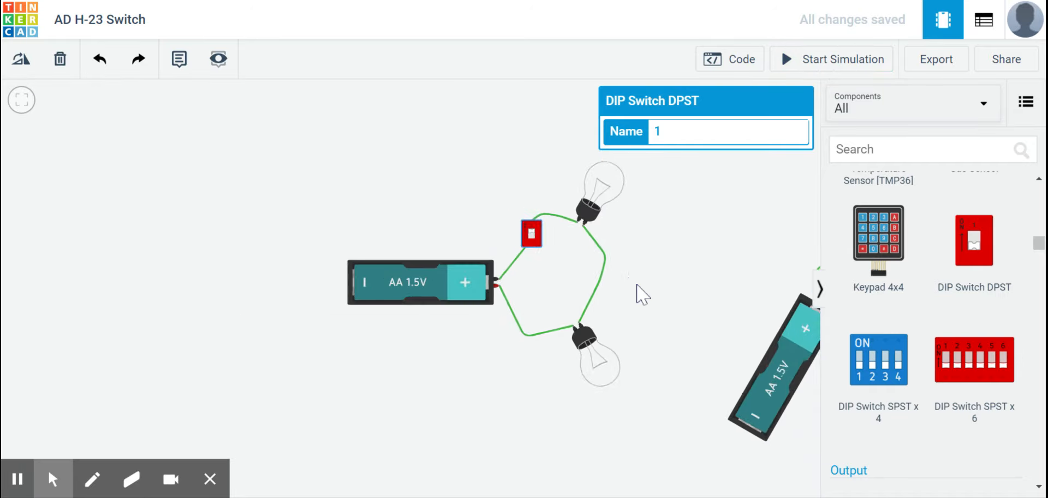
pyautogui.moveTo(679, 309); pyautogui.dragTo(402, 316)
pyautogui.moveTo(769, 324); pyautogui.dragTo(481, 268)
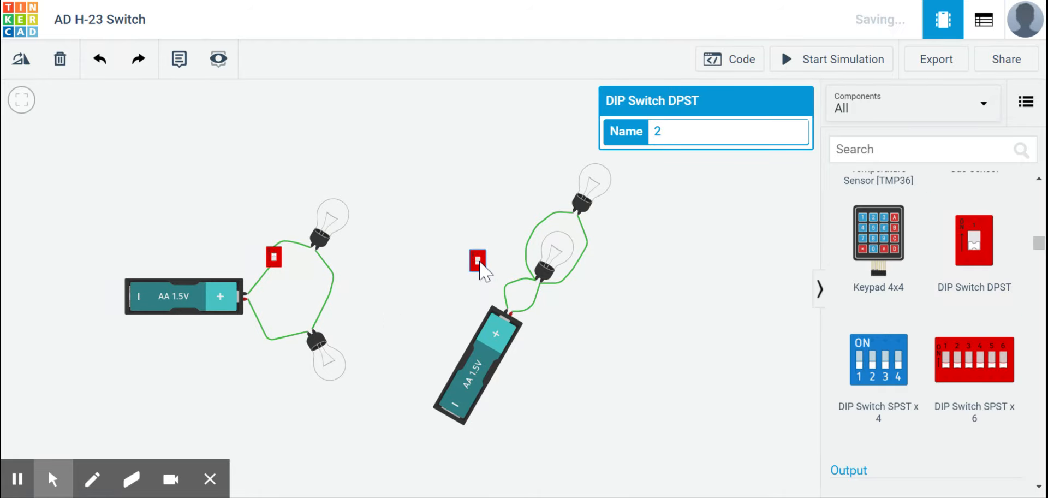
pyautogui.scroll(5, 522, 294)
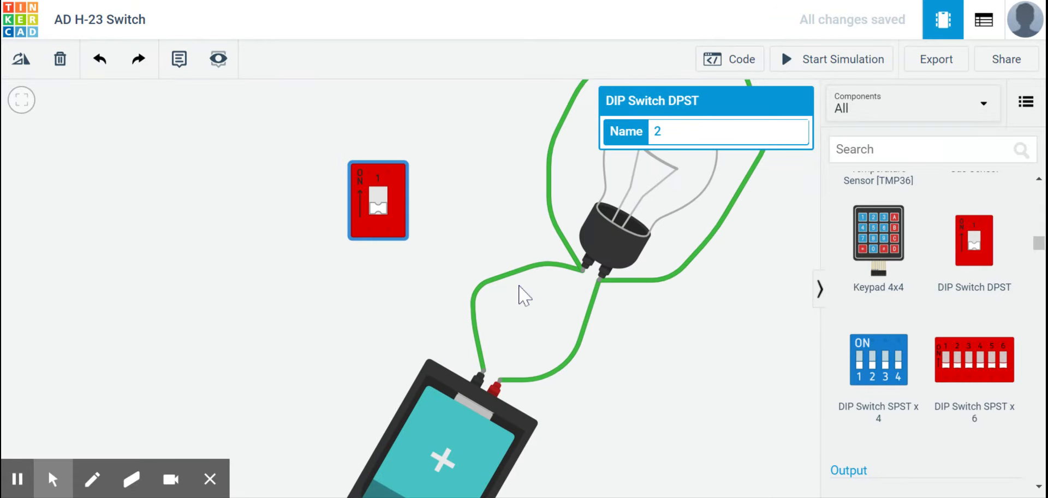
pyautogui.moveTo(425, 215); pyautogui.dragTo(460, 261)
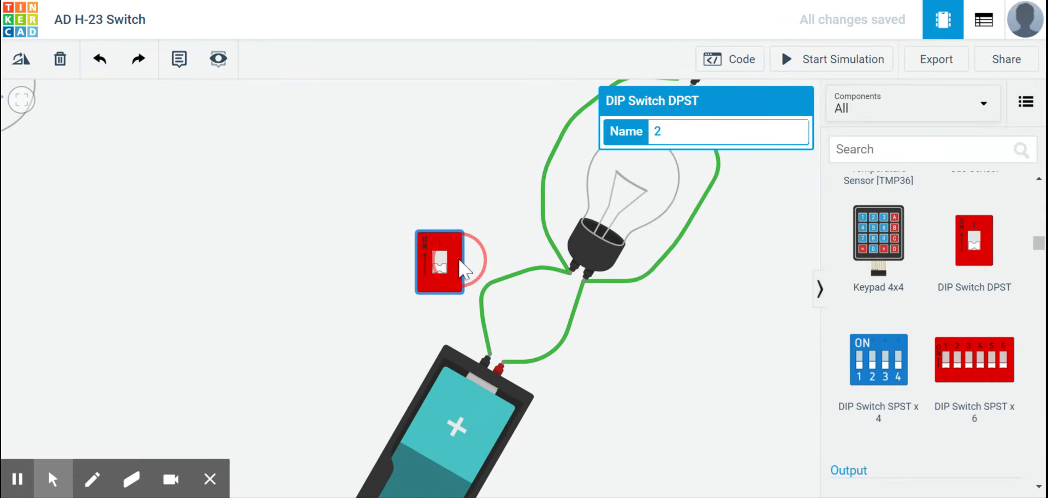
# Delete the wire between the parallel circuit's battery and lower bulb, and wire the battery's negative terminal to the second DIP switch's lower terminal.
pyautogui.click(501, 284)
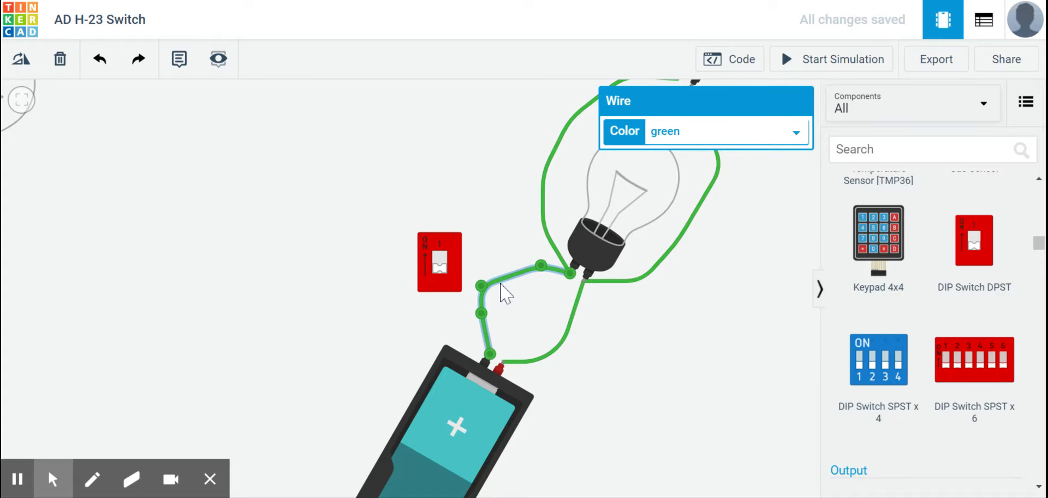
pyautogui.press('Delete')
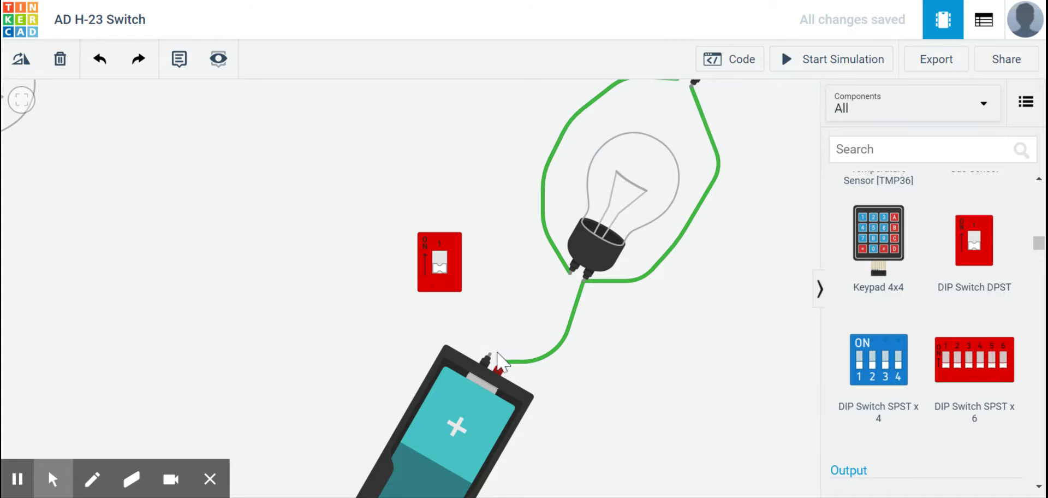
pyautogui.click(493, 351)
pyautogui.click(447, 286)
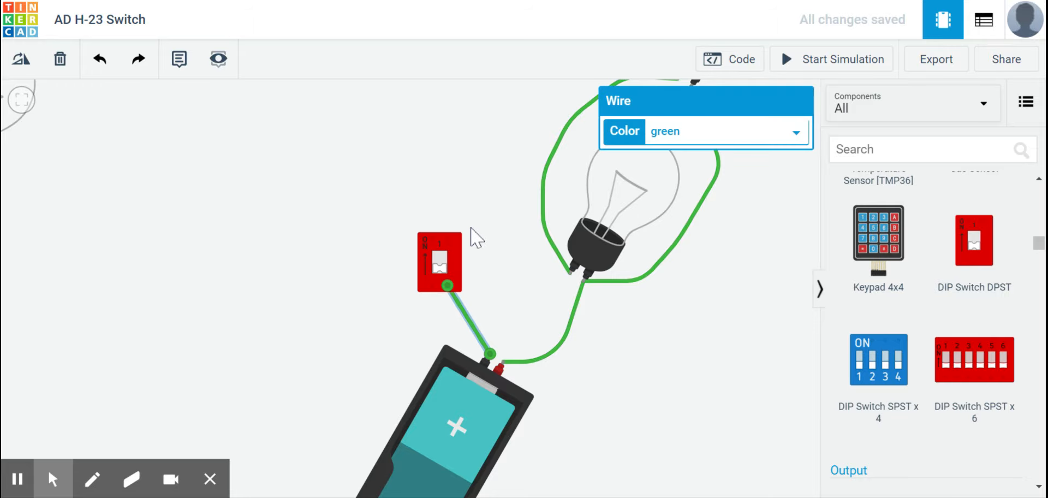
# Wire the second DIP switch's upper terminal to the lower bulb's free left terminal, curving the wire over and down across the gap.
pyautogui.click(448, 235)
pyautogui.click(480, 216)
pyautogui.click(529, 270)
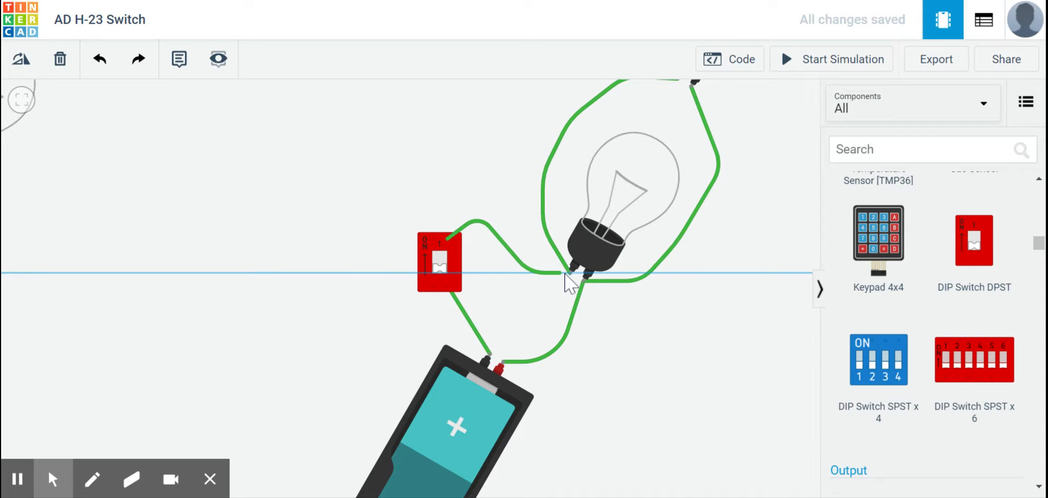
pyautogui.click(573, 274)
pyautogui.click(671, 386)
# Simulate both circuits, switch on the parallel circuit's DIP switch to test its two bulbs, and stop the simulation.
pyautogui.scroll(-5, 672, 386)
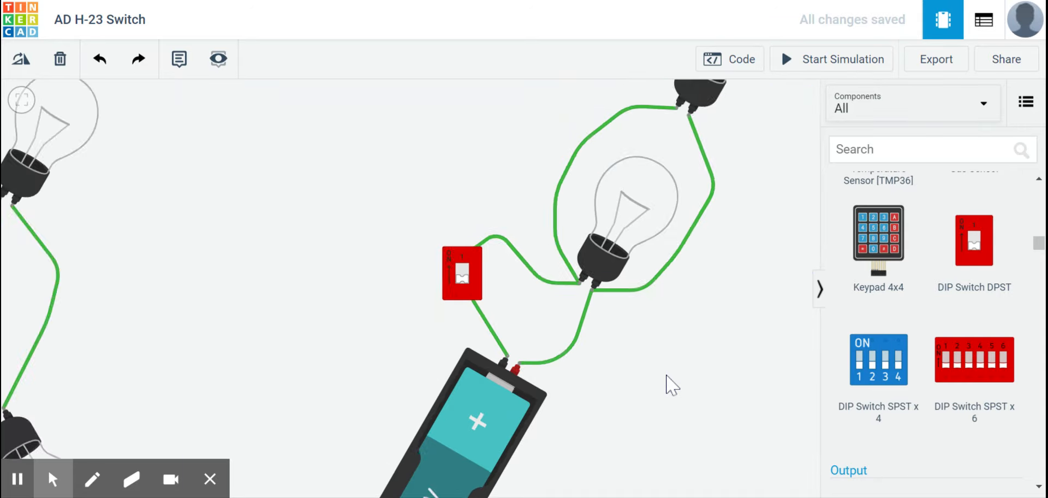
pyautogui.click(840, 66)
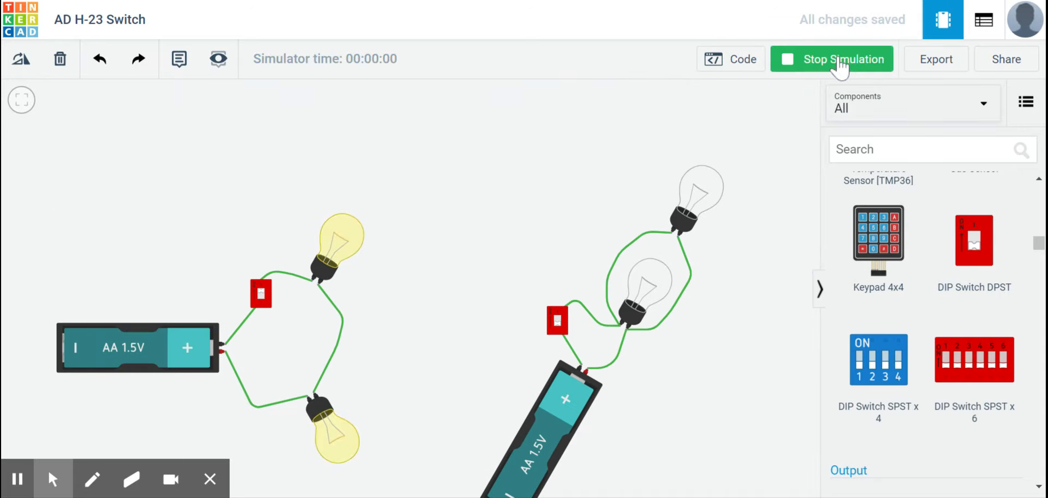
pyautogui.click(558, 326)
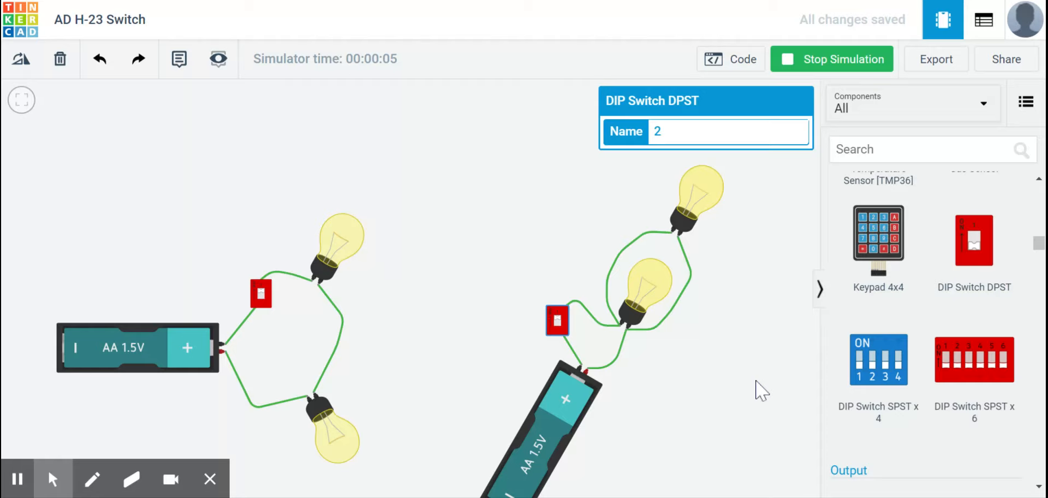
pyautogui.click(835, 63)
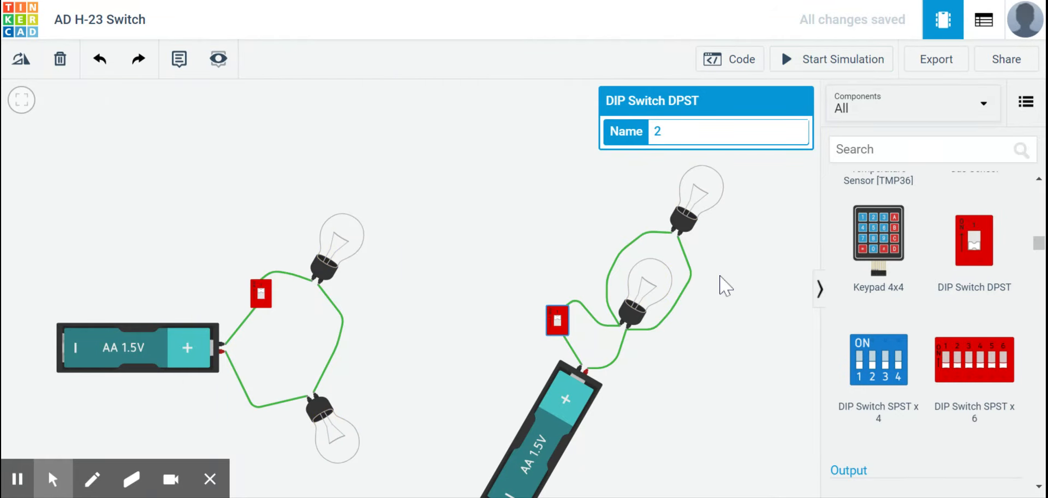
pyautogui.moveTo(729, 364); pyautogui.dragTo(731, 315)
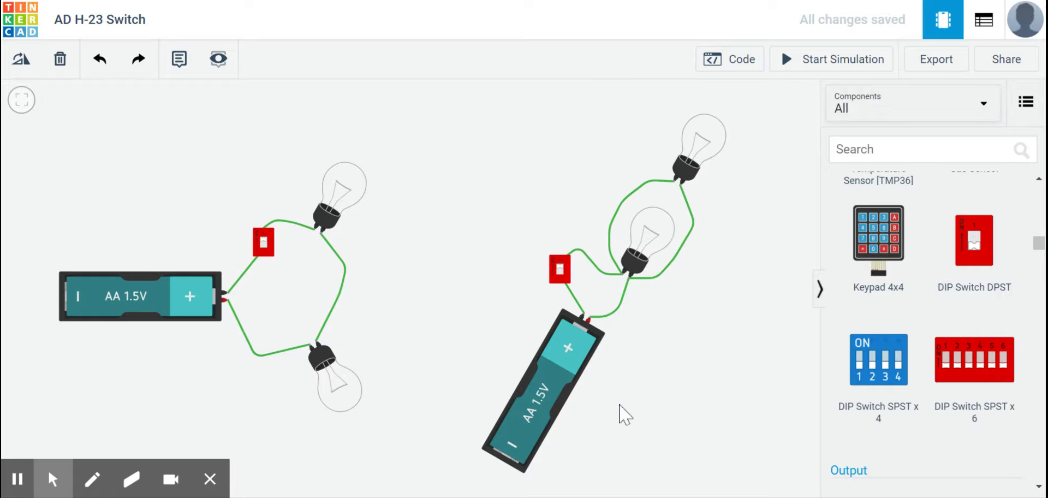